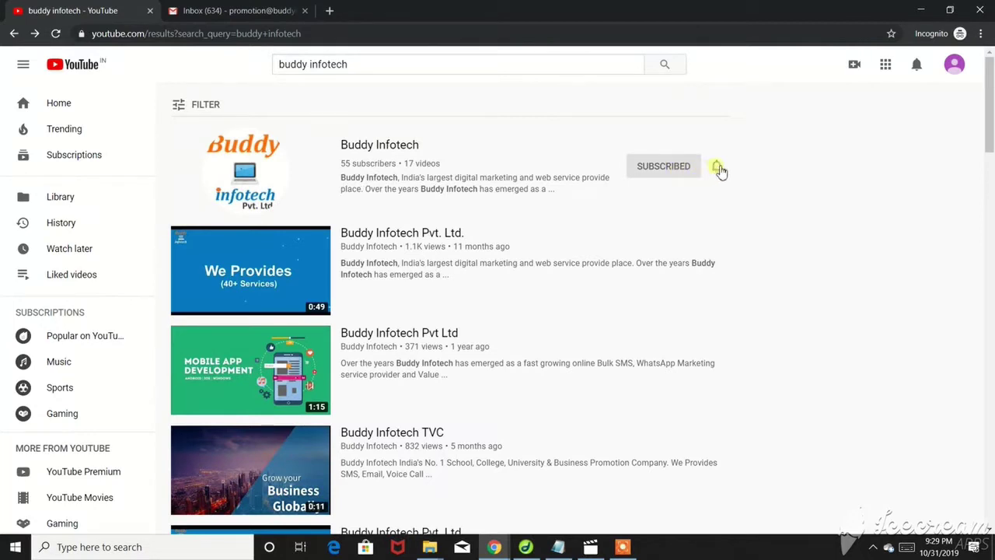
Step: Set the notification level for the Buddy Infotech channel to All
left_click(717, 168)
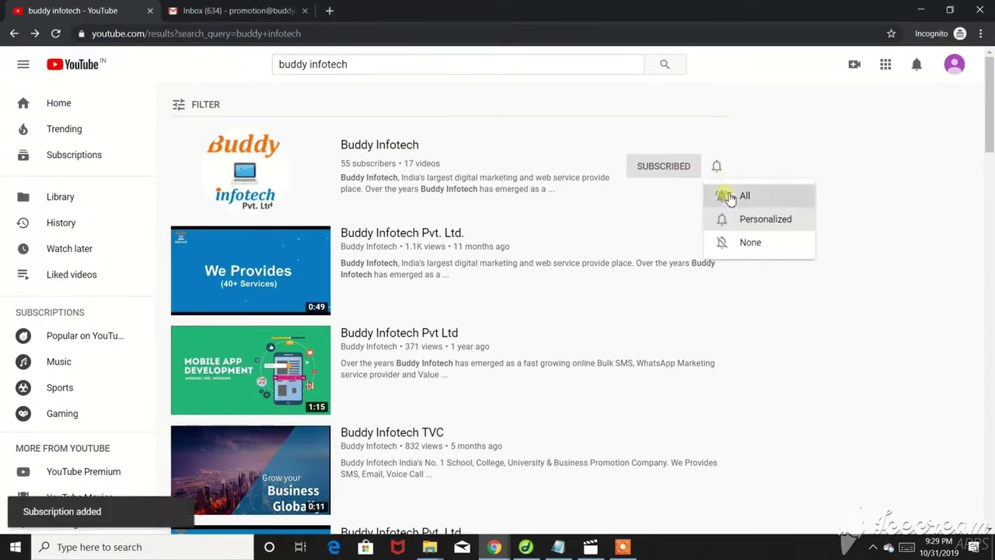
left_click(730, 196)
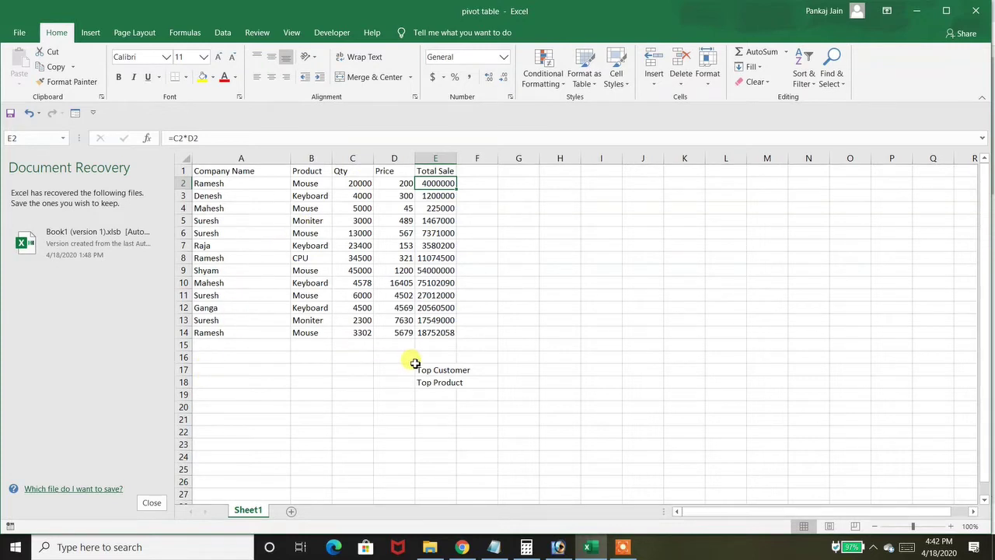
Step: Move the Top Customer and Top Product labels from E17:E18 to H14:H15
left_click_drag(418, 369, 430, 389)
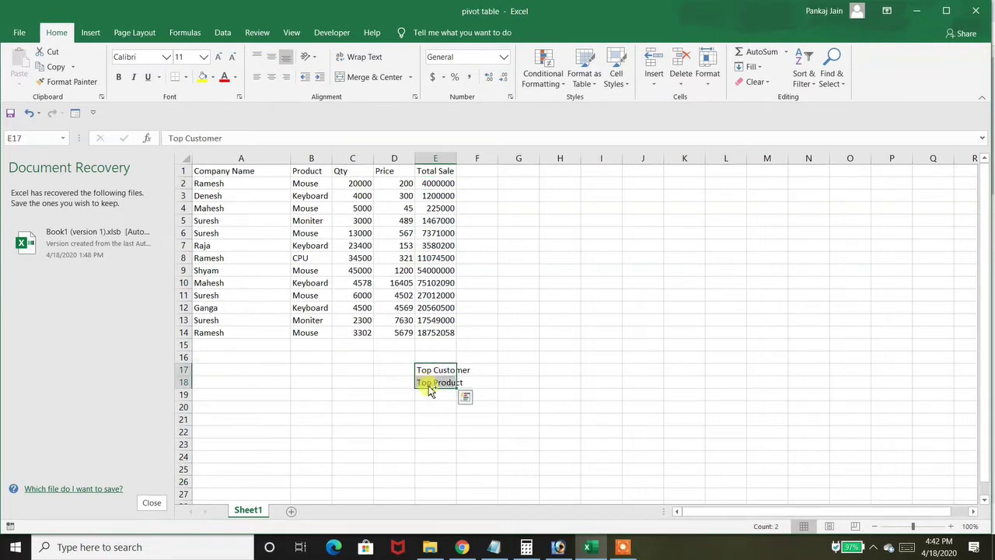
key("ctrl+c")
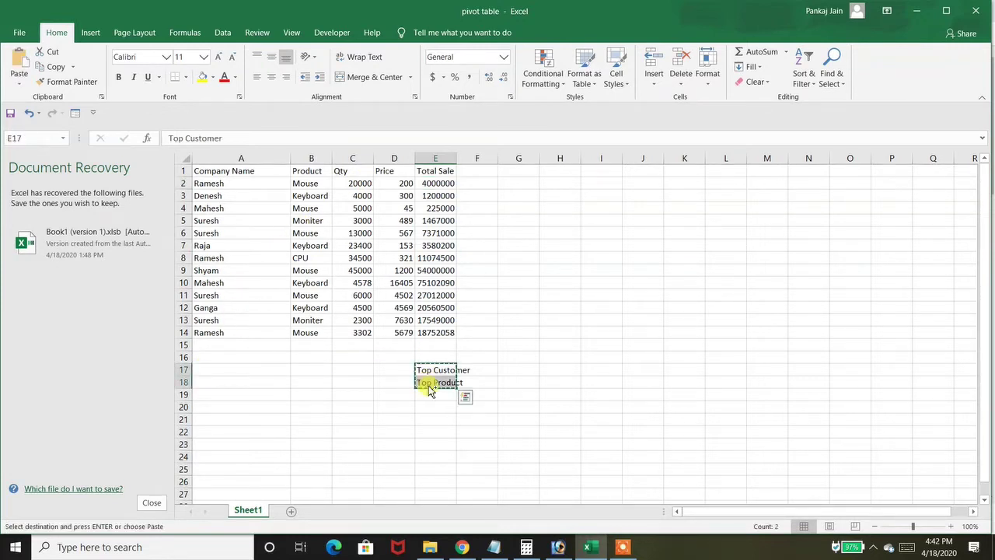
left_click(558, 331)
key("ctrl+v")
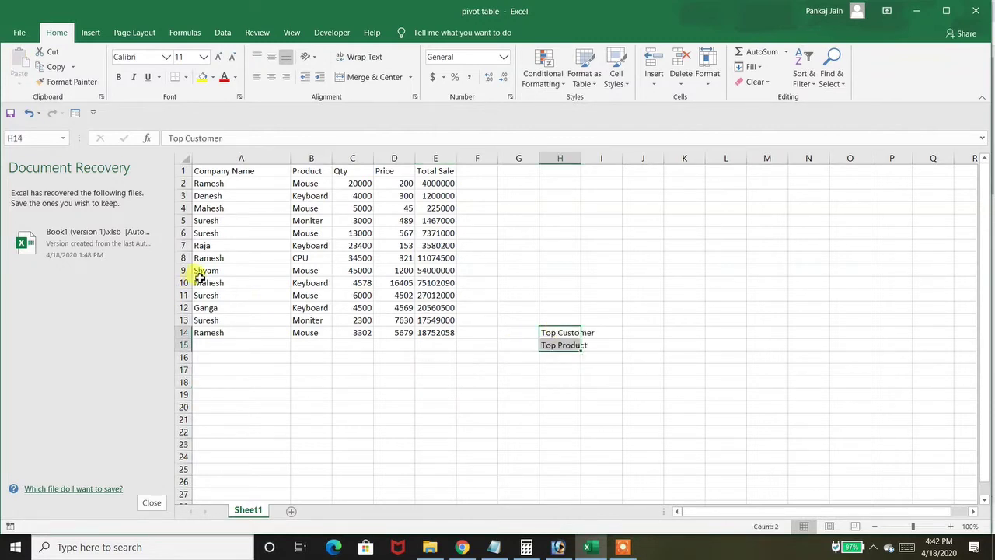
Step: Extend the sales records in A4:E14 down to row 285 as a filled series
left_click_drag(201, 210, 389, 490)
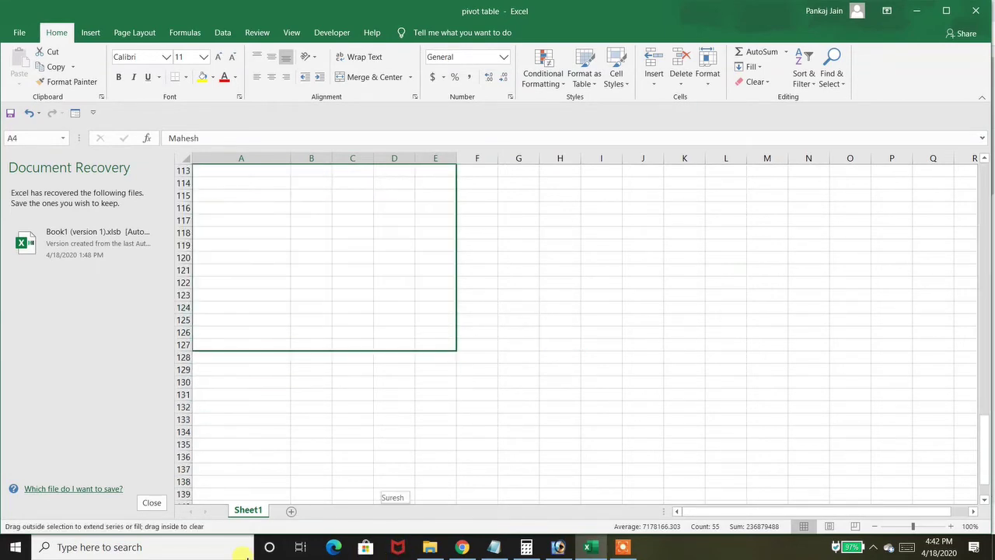
left_click_drag(246, 556, 296, 459)
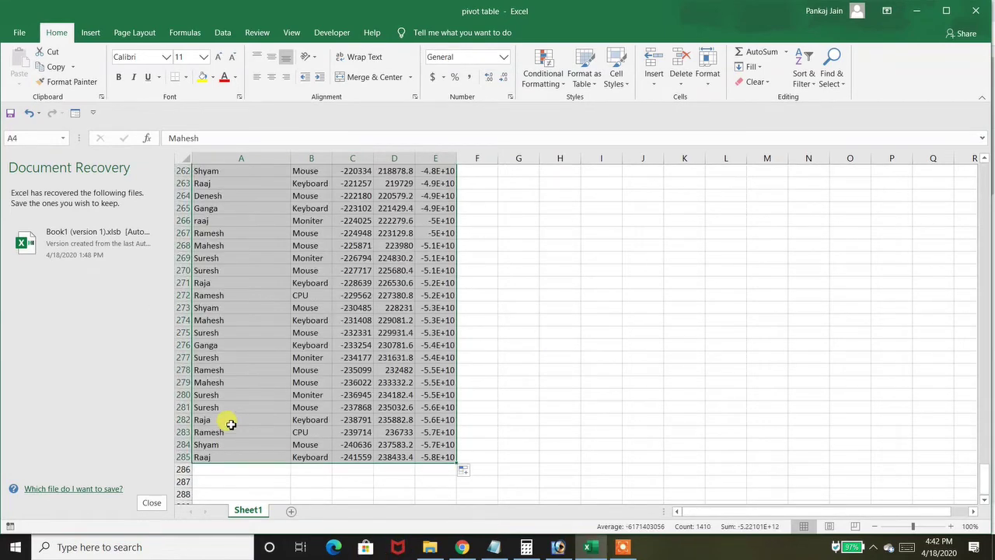
left_click(231, 424)
key("ctrl+Home")
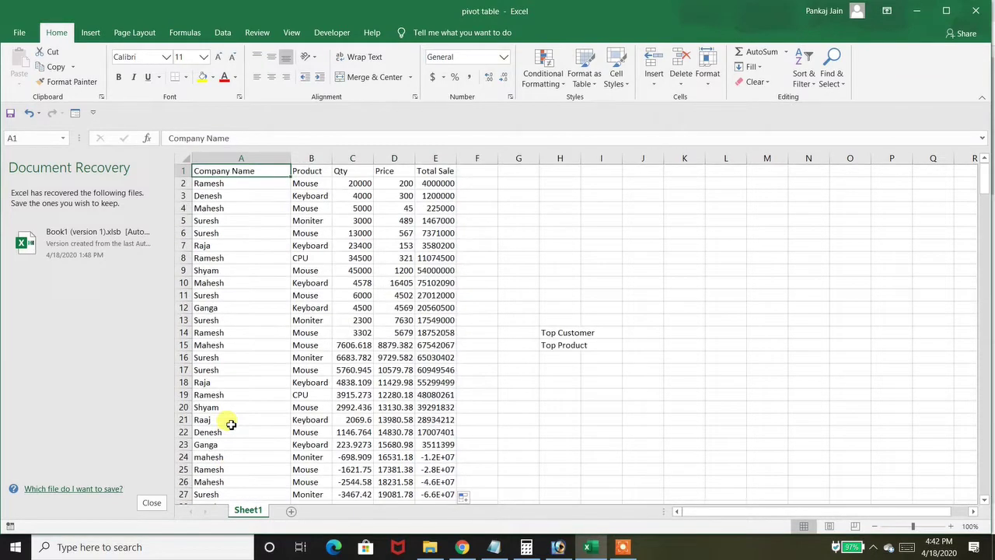
Step: Look through the extended list to its last row and select the whole range A1:E285
key("Down")
key("ctrl+Down")
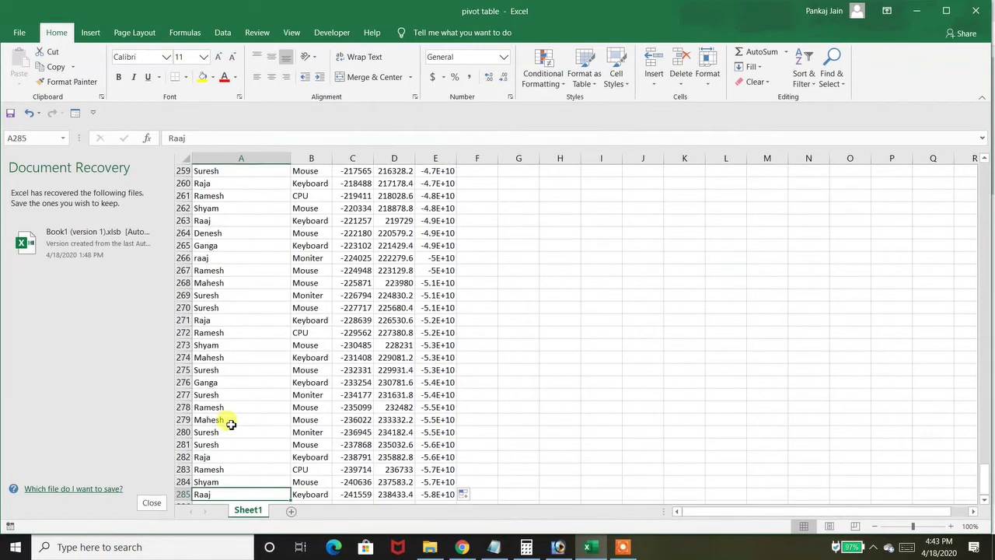
key("Up")
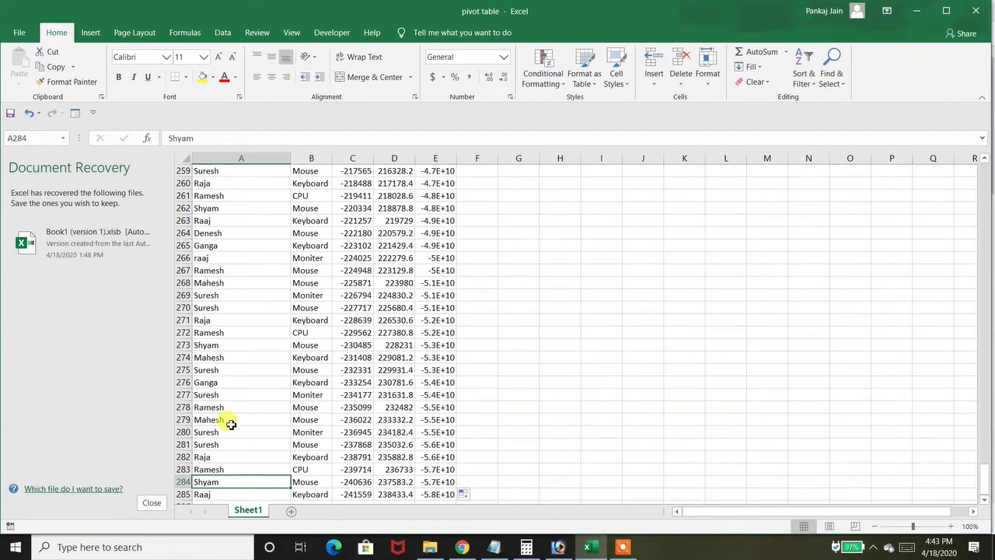
key("ctrl+Home")
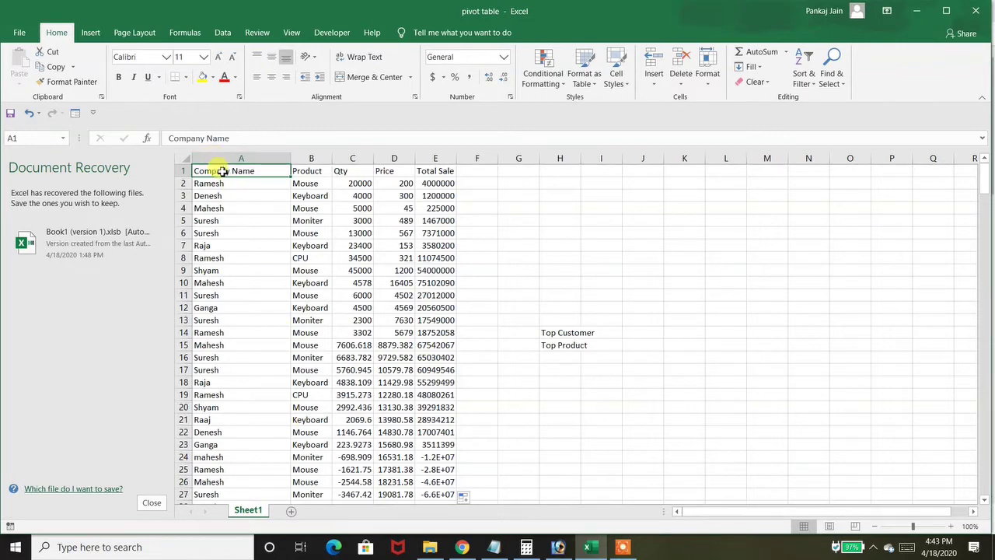
left_click_drag(223, 171, 441, 482)
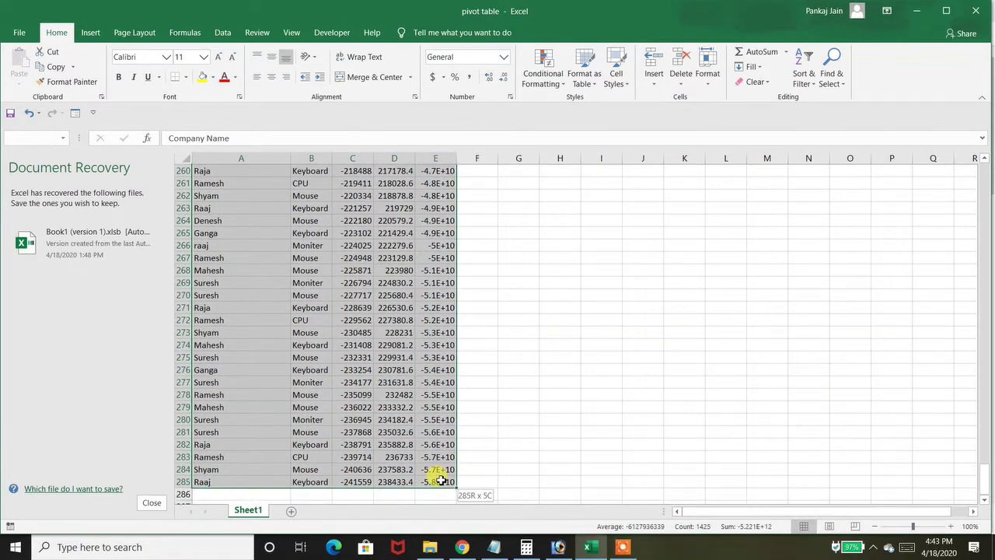
left_click_drag(440, 482, 441, 481)
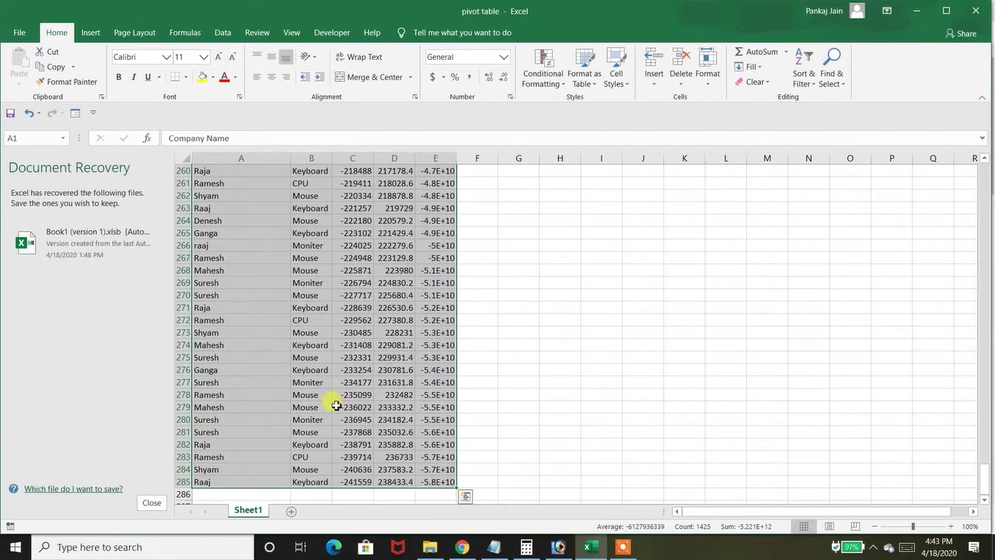
Step: Undo the fill that extended the sales records
key("ctrl+z")
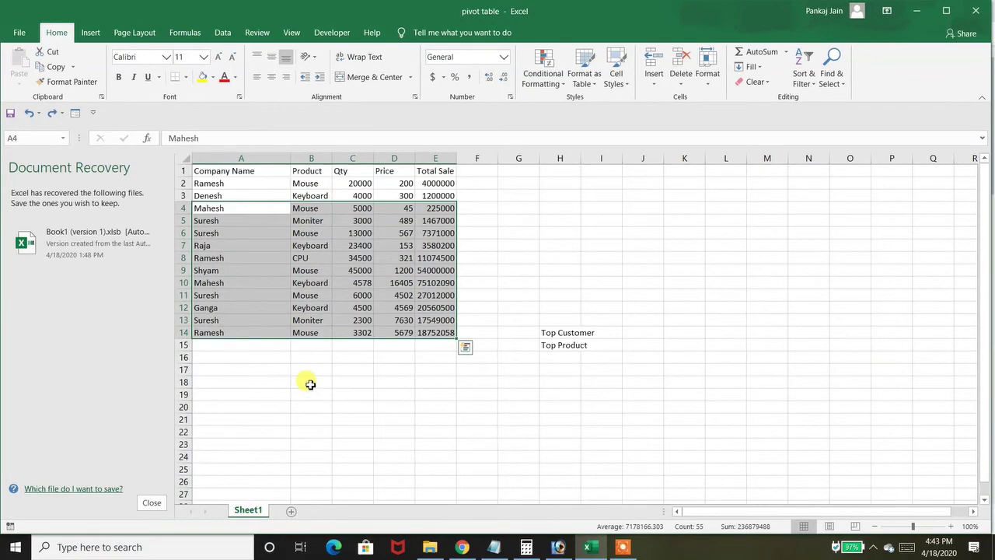
left_click(262, 284)
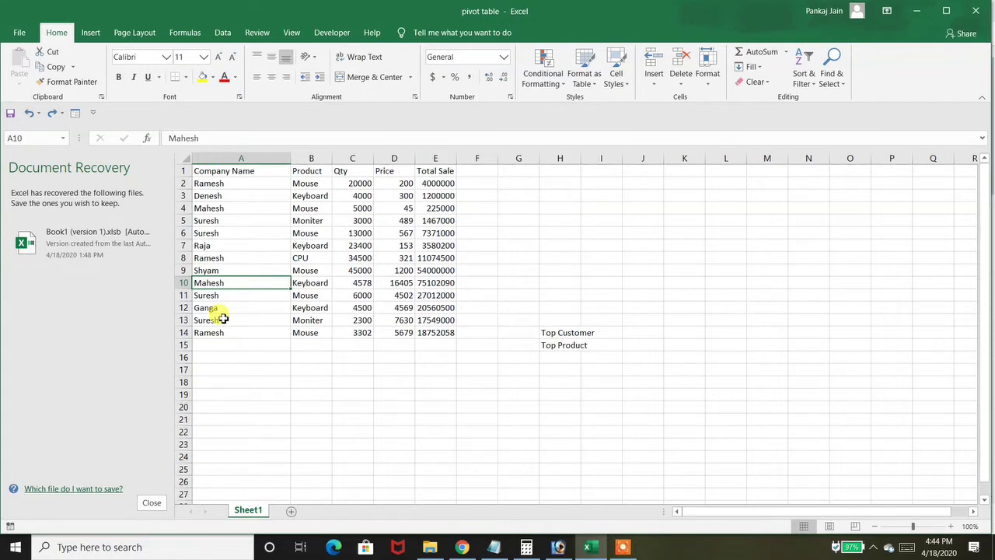
Step: Create a PivotTable from the sales data in A1:E14 on a new worksheet
left_click_drag(205, 171, 439, 332)
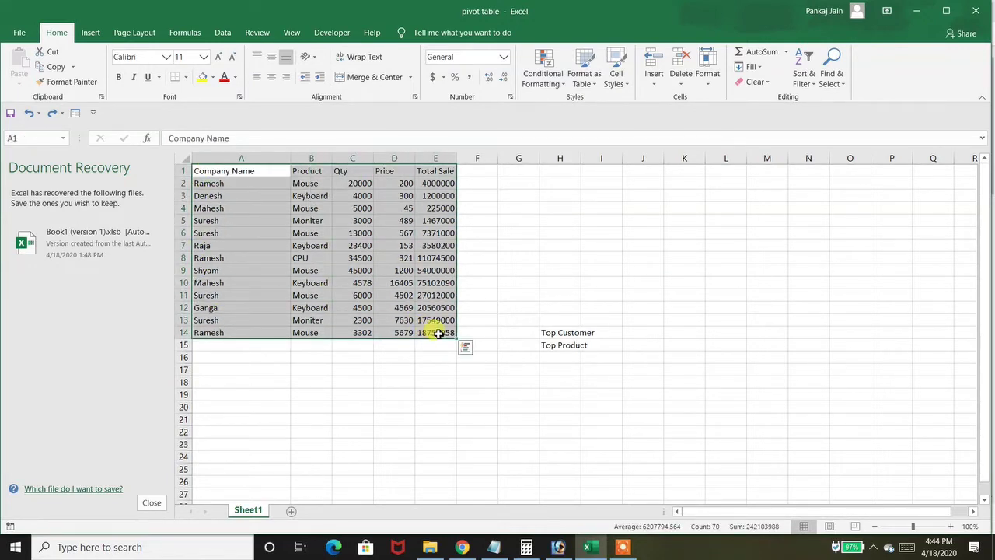
left_click(91, 36)
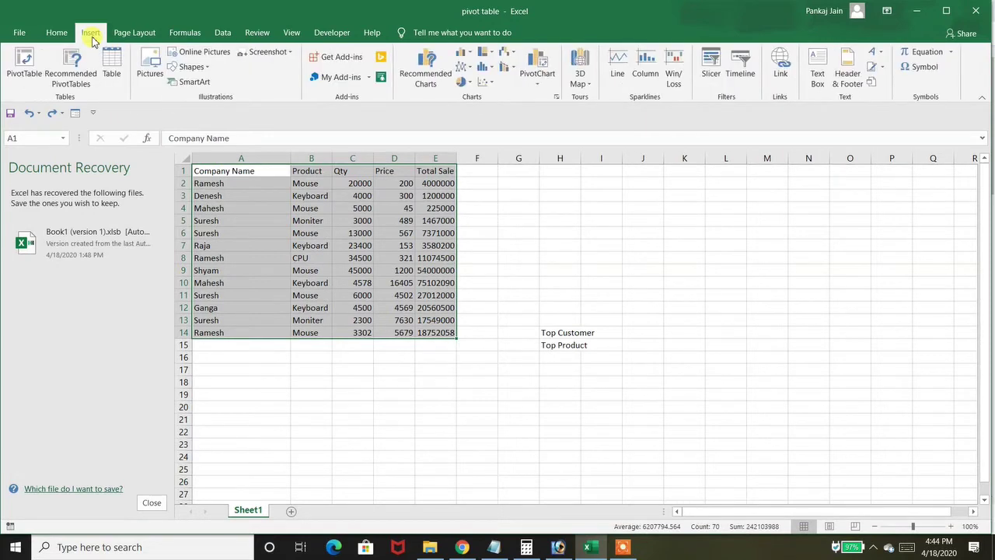
left_click(22, 63)
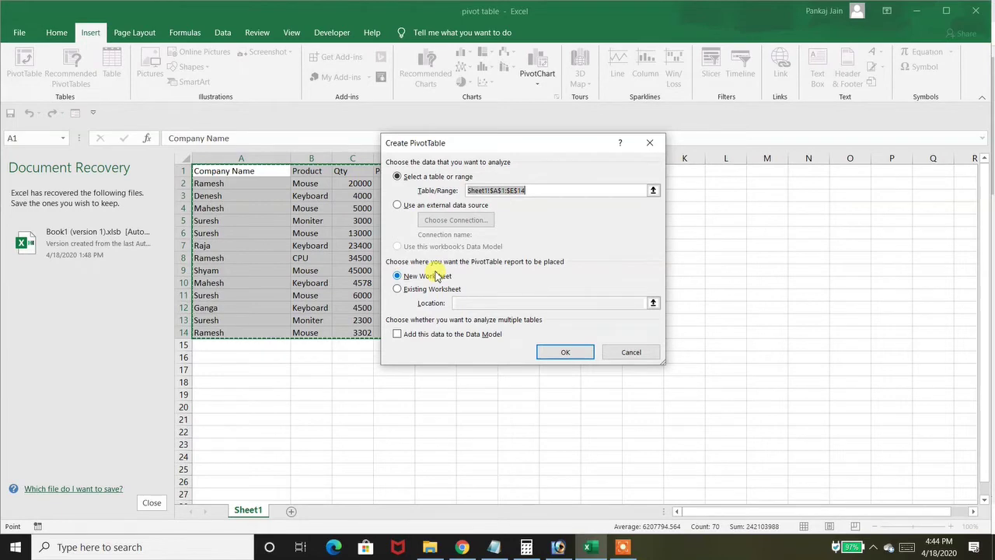
left_click(543, 354)
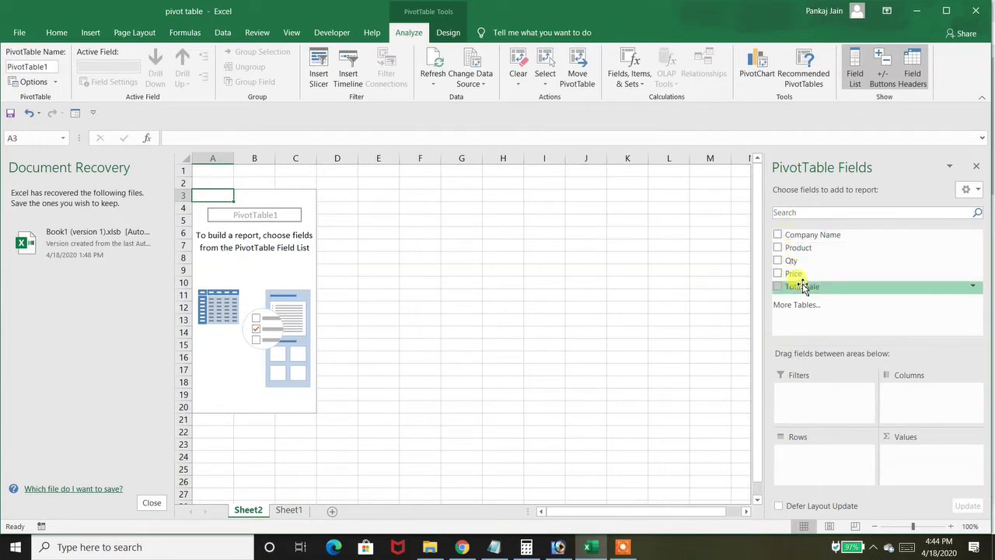
Step: Check the source columns on Sheet1 and add the Company Name field to the rows of the pivot table on Sheet2
left_click(289, 509)
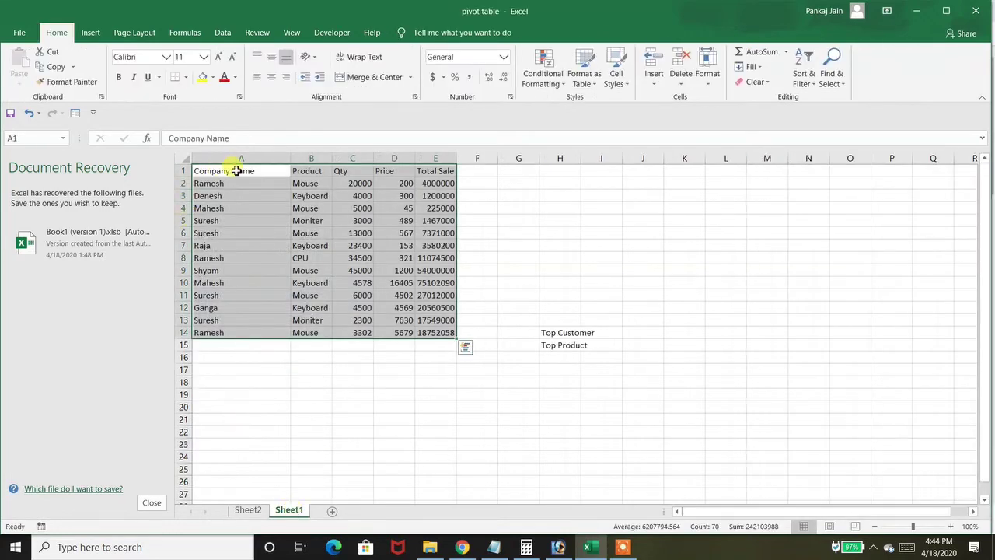
left_click(421, 176)
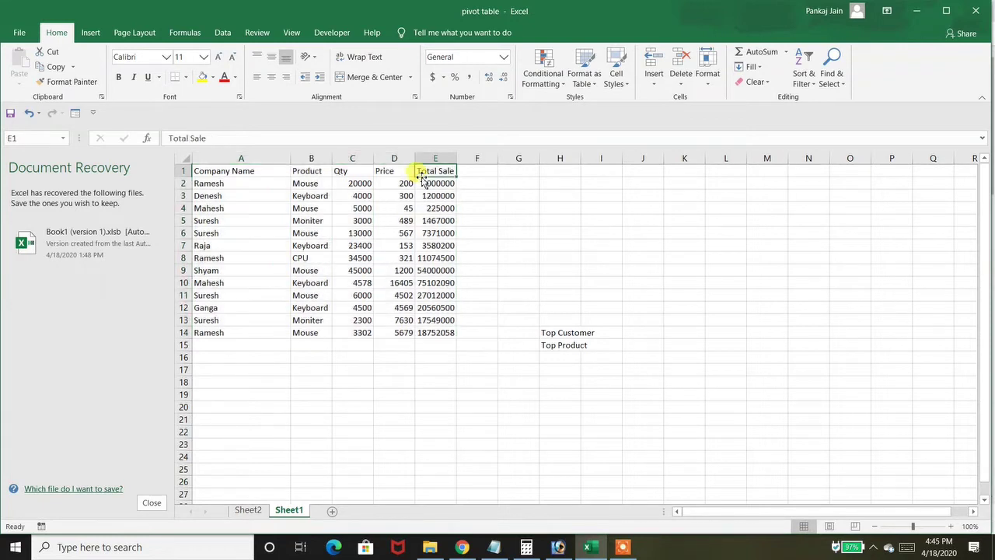
left_click(250, 511)
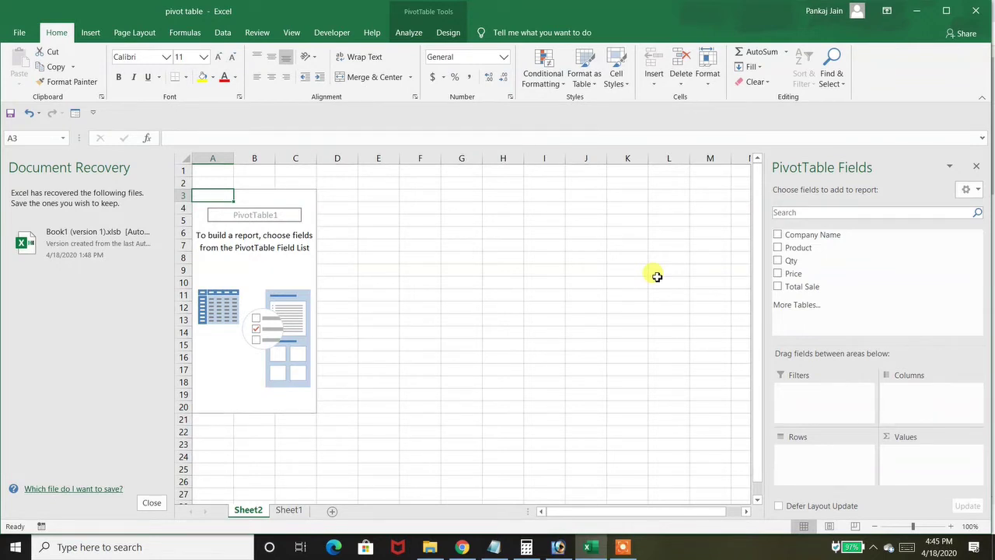
left_click(779, 235)
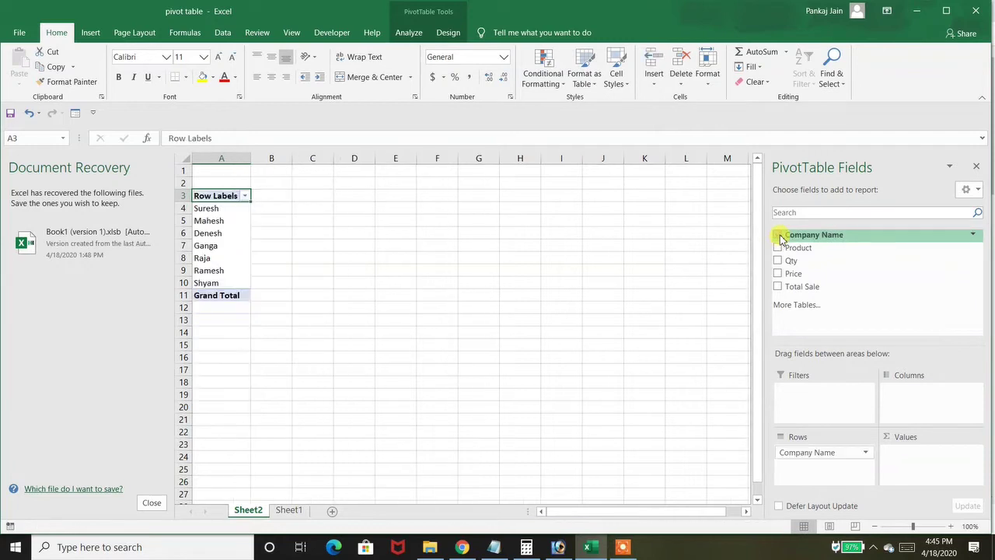
left_click_drag(793, 233, 780, 278)
left_click_drag(781, 341, 805, 237)
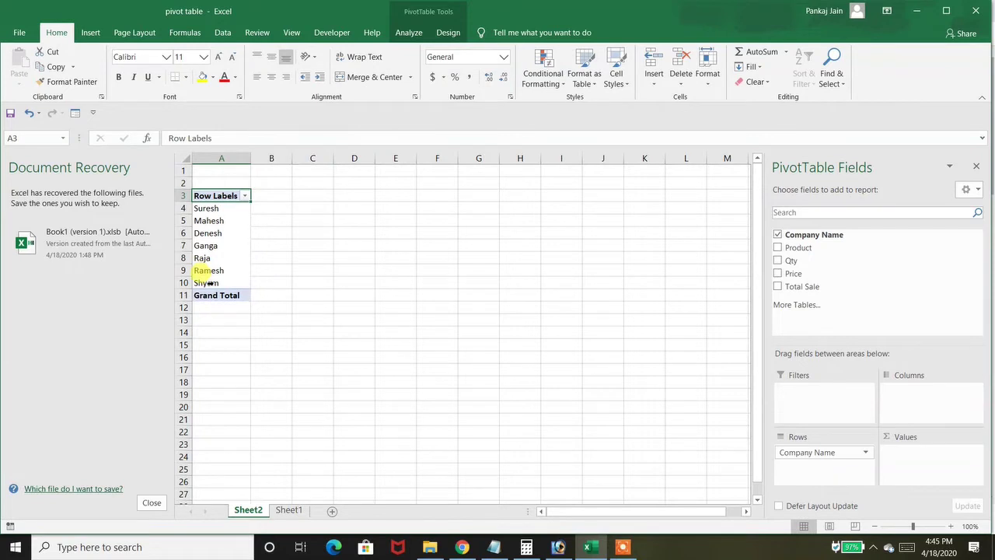
Step: Review the company entries on Sheet1 and add Total Sale to the pivot table on Sheet2 as a summed value
left_click(286, 510)
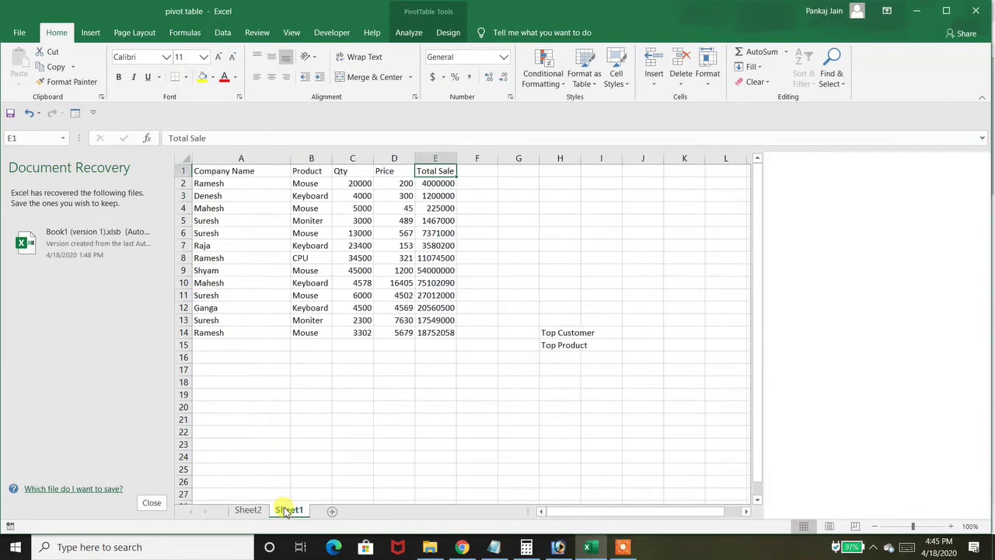
left_click(210, 183)
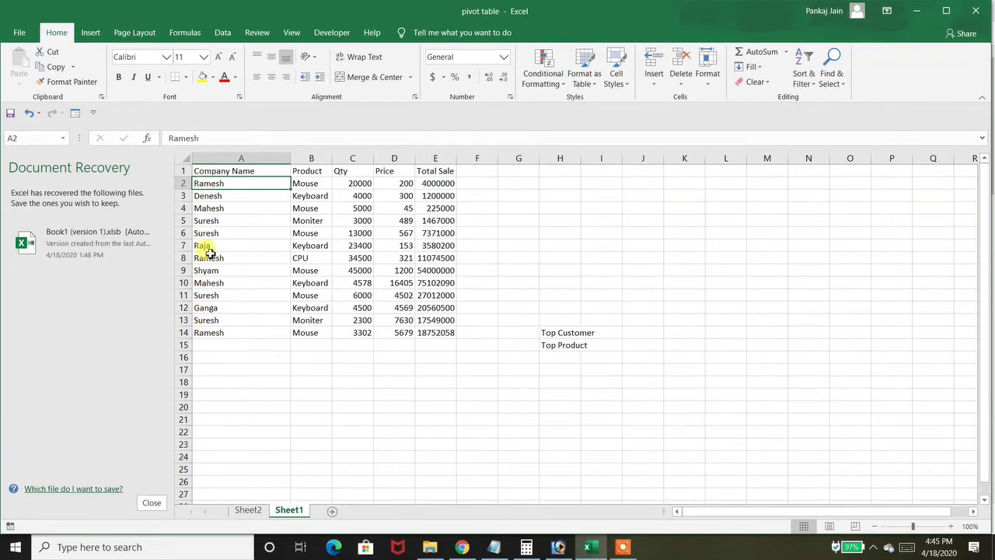
left_click(253, 510)
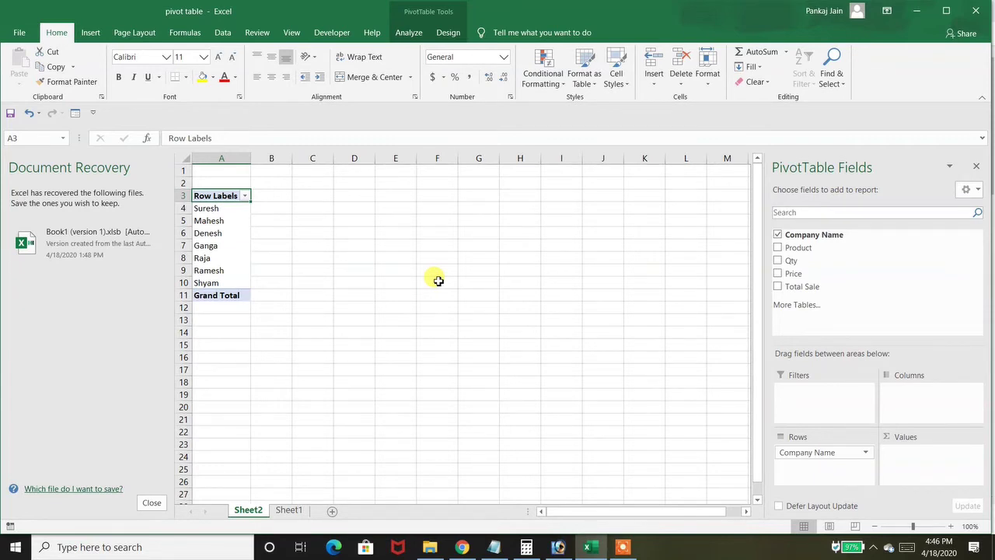
left_click(777, 289)
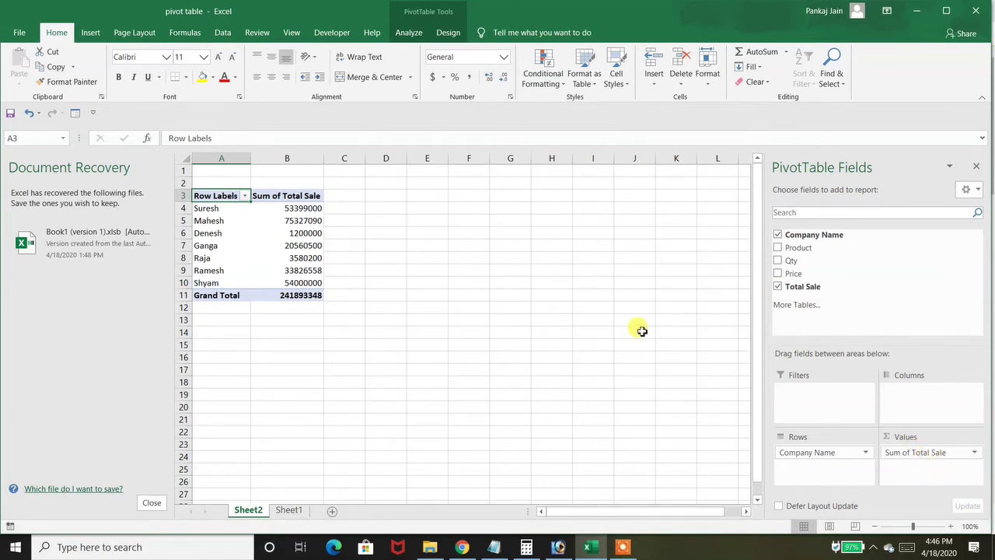
left_click(277, 206)
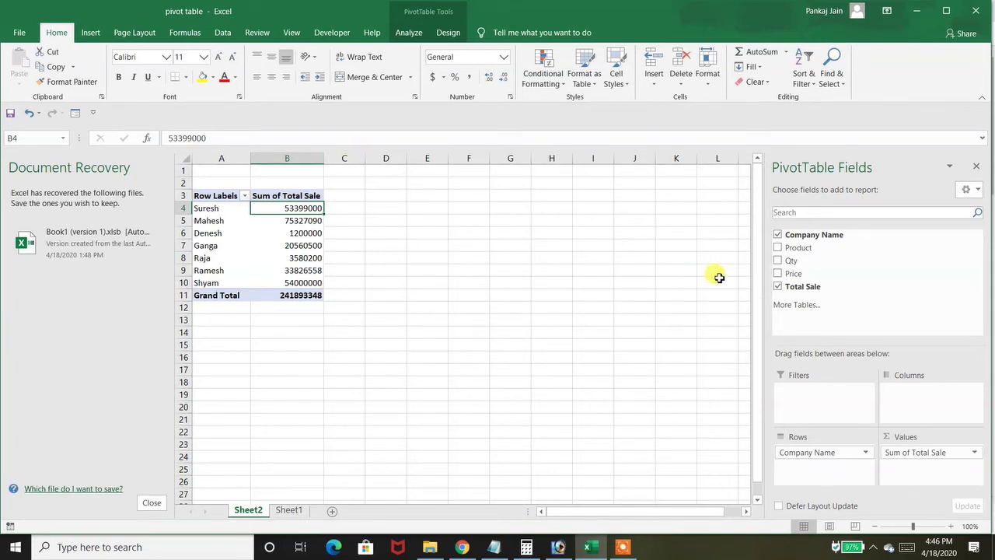
Step: Replace Total Sale with Qty in the pivot table values and sort Sum of Qty from largest to smallest
left_click(778, 287)
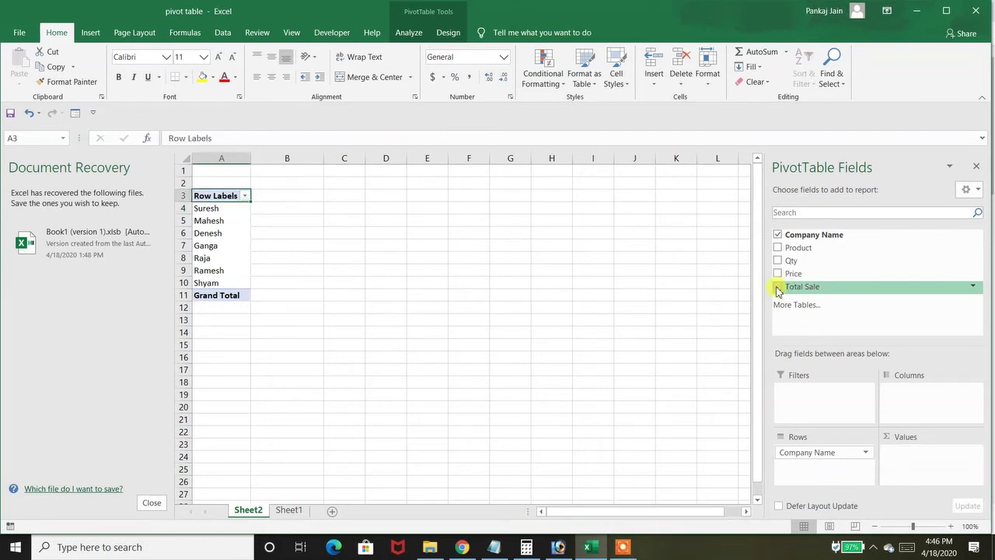
left_click(780, 263)
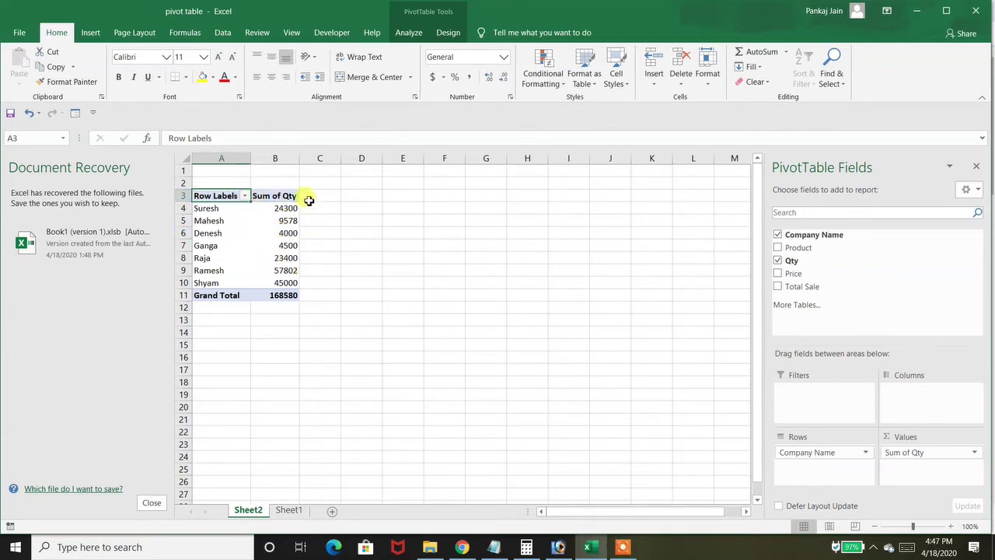
left_click_drag(280, 207, 284, 284)
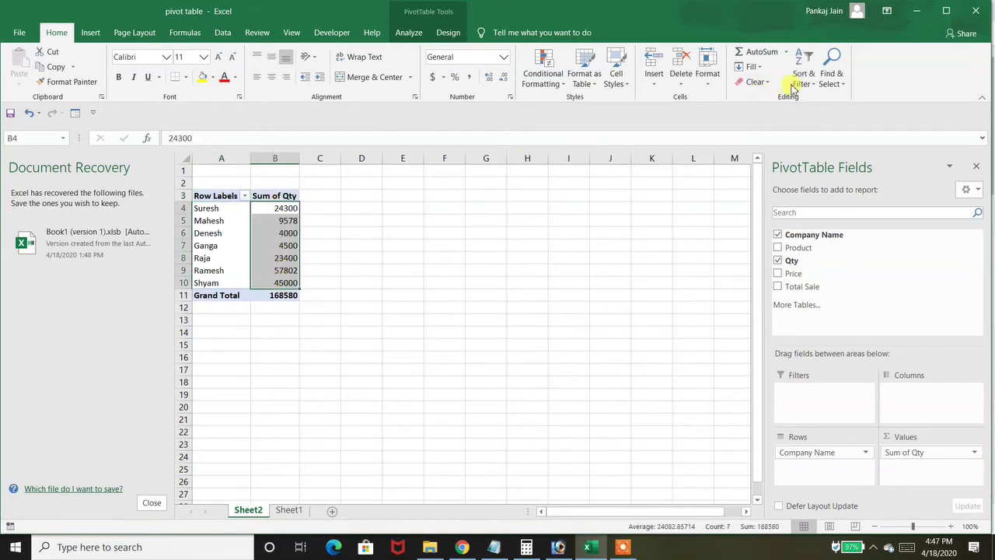
left_click(800, 82)
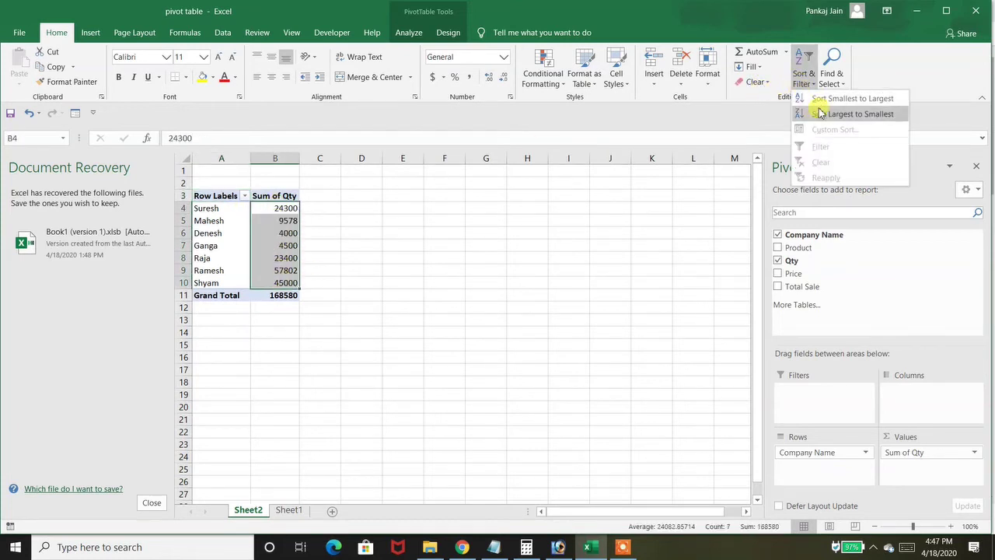
left_click(821, 114)
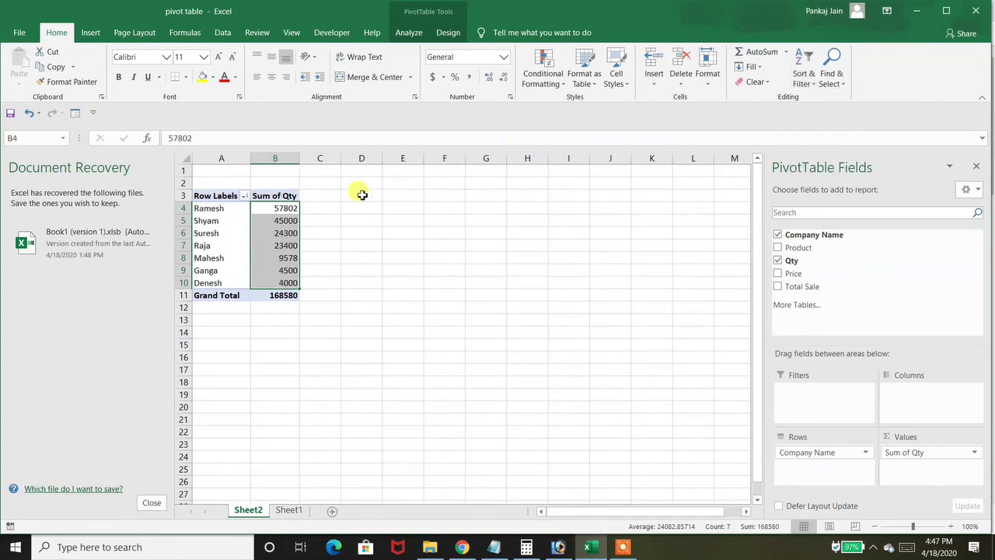
left_click(286, 208)
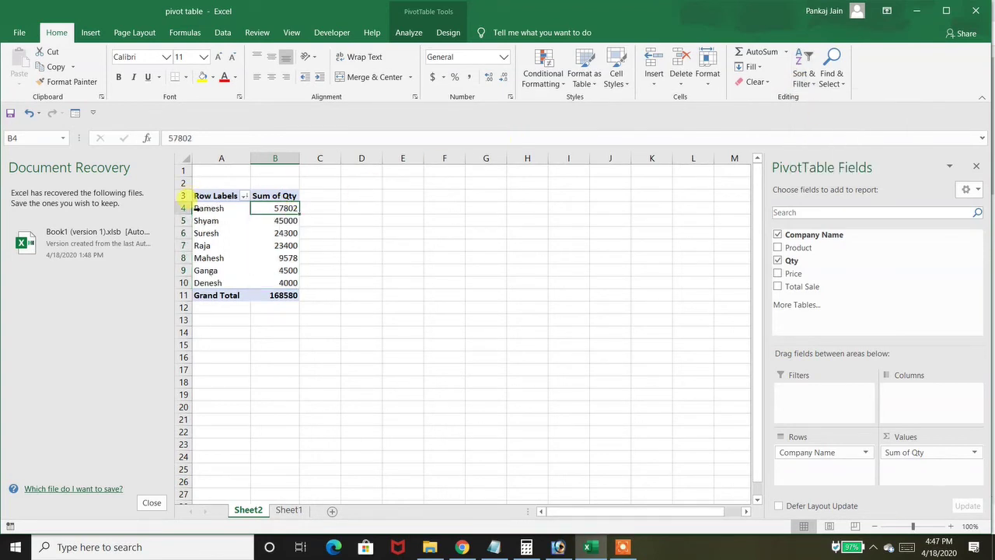
Step: Replace Qty with Total Sale in the pivot table values and sort Sum of Total Sale from largest to smallest
mouse_move(252, 237)
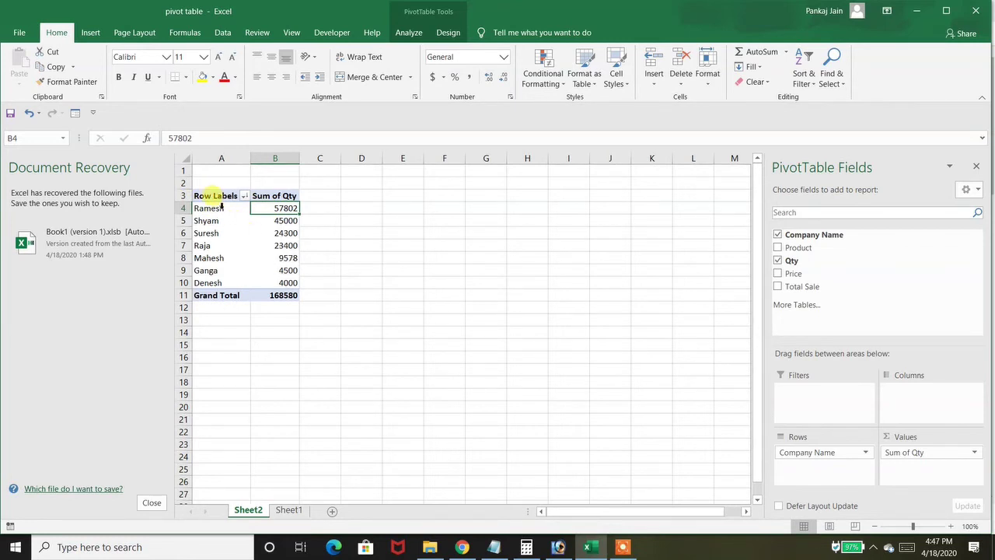
mouse_move(287, 223)
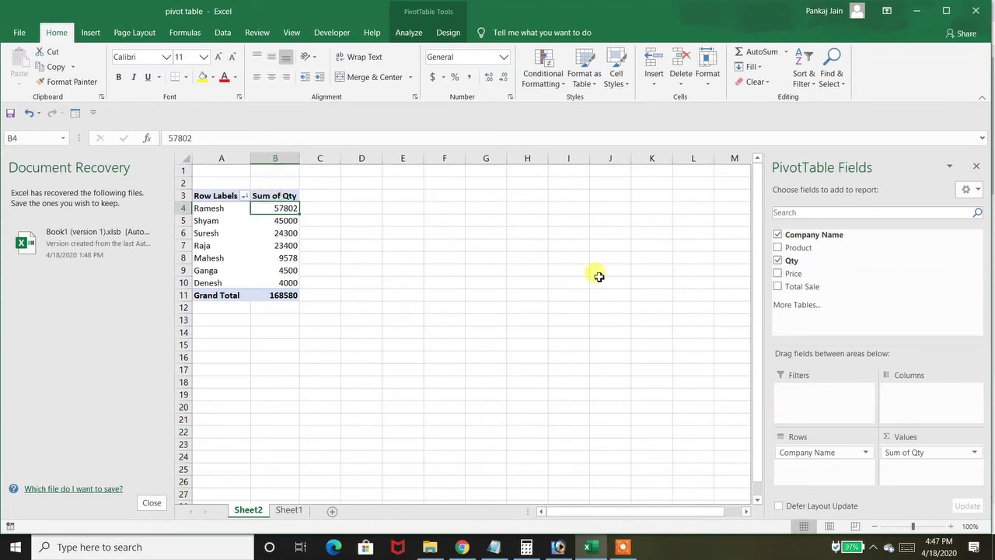
left_click(778, 261)
left_click(777, 286)
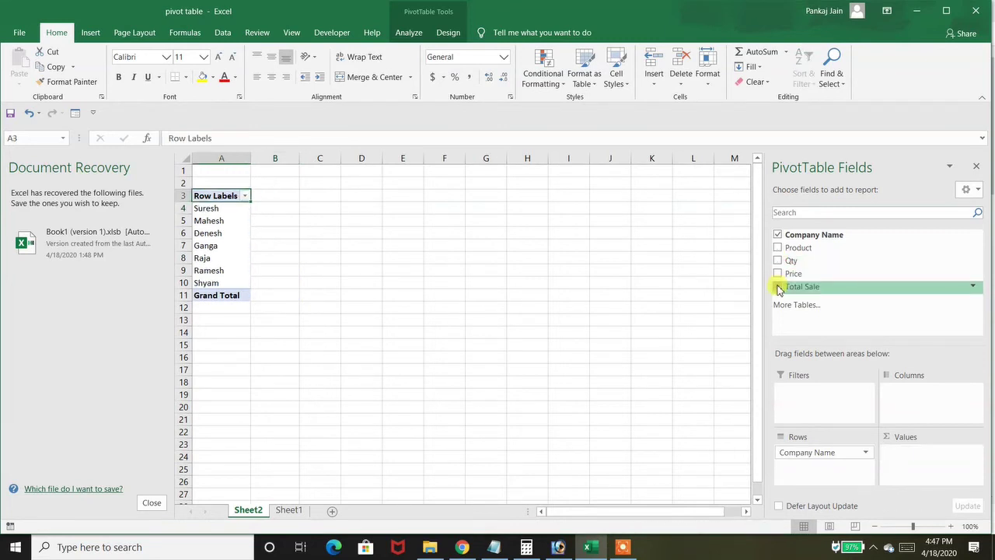
left_click_drag(313, 208, 313, 285)
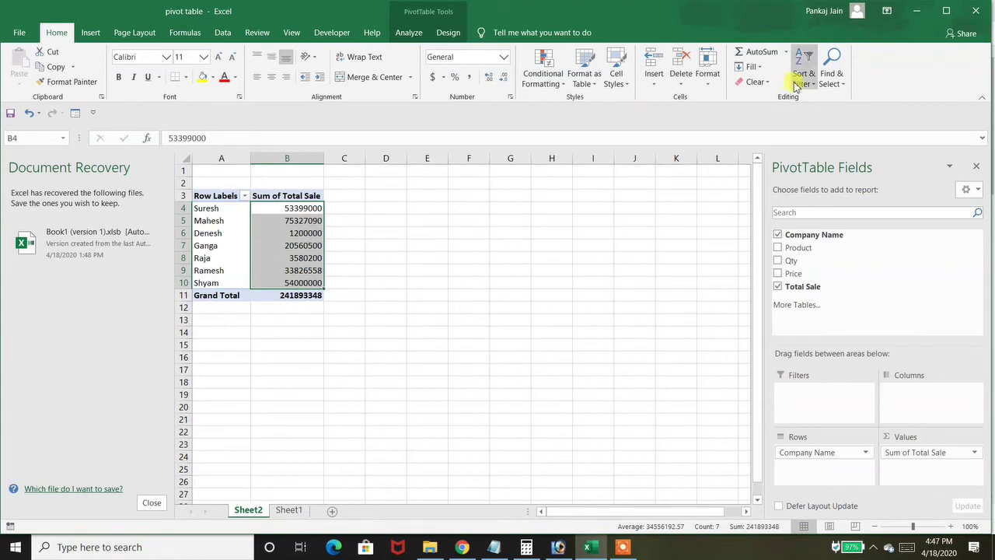
left_click(802, 78)
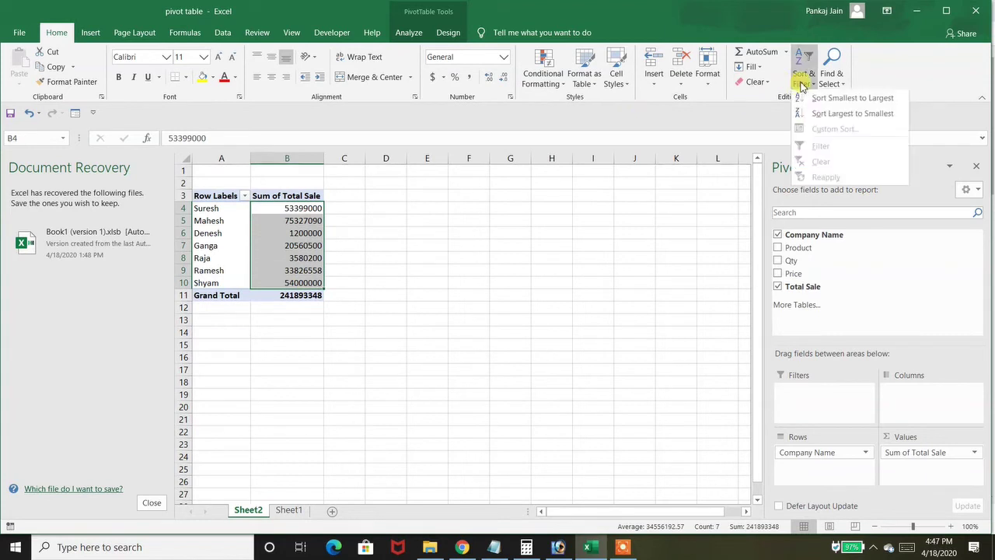
left_click(821, 115)
left_click(301, 210)
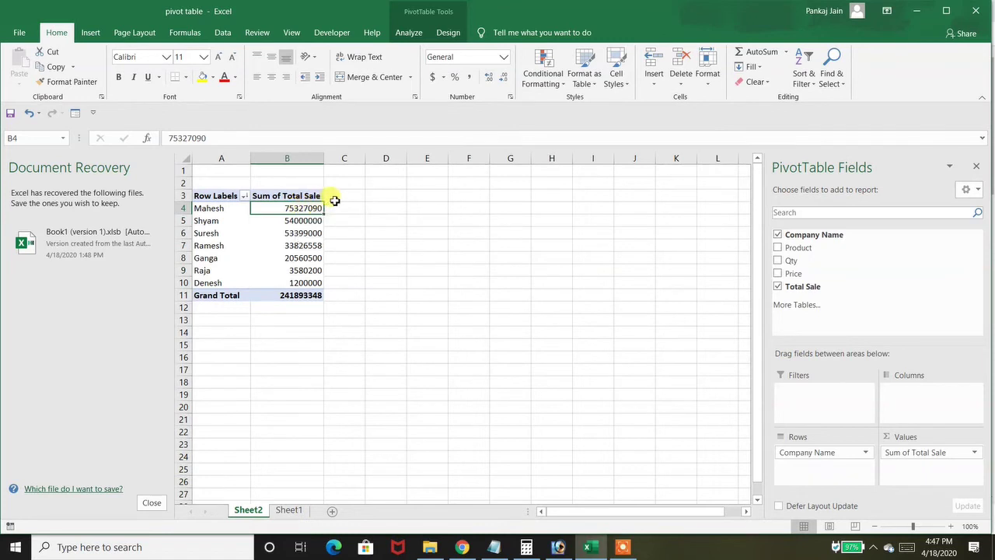
Step: Add Qty as a second summed value in the pivot table and sort Sum of Qty from largest to smallest
left_click(778, 261)
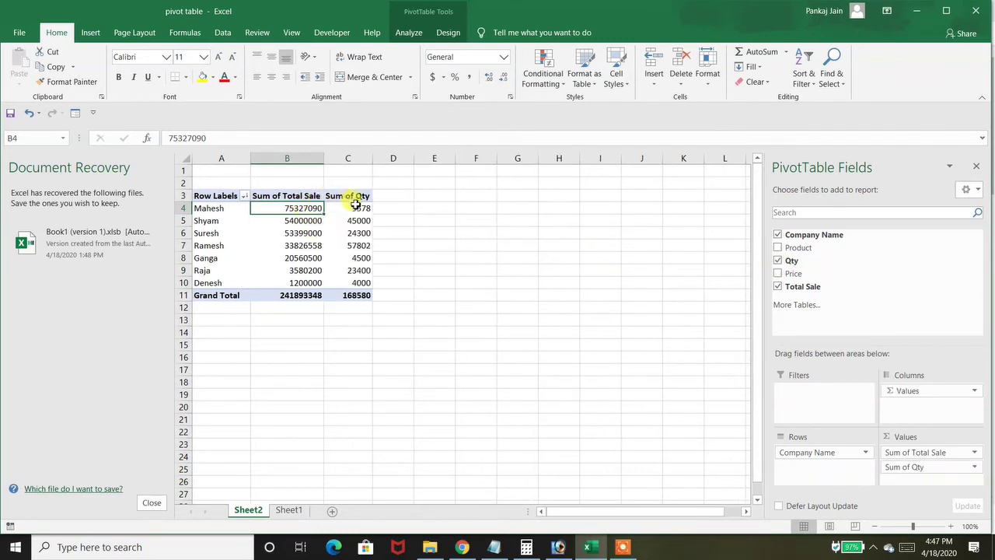
left_click_drag(358, 209, 365, 282)
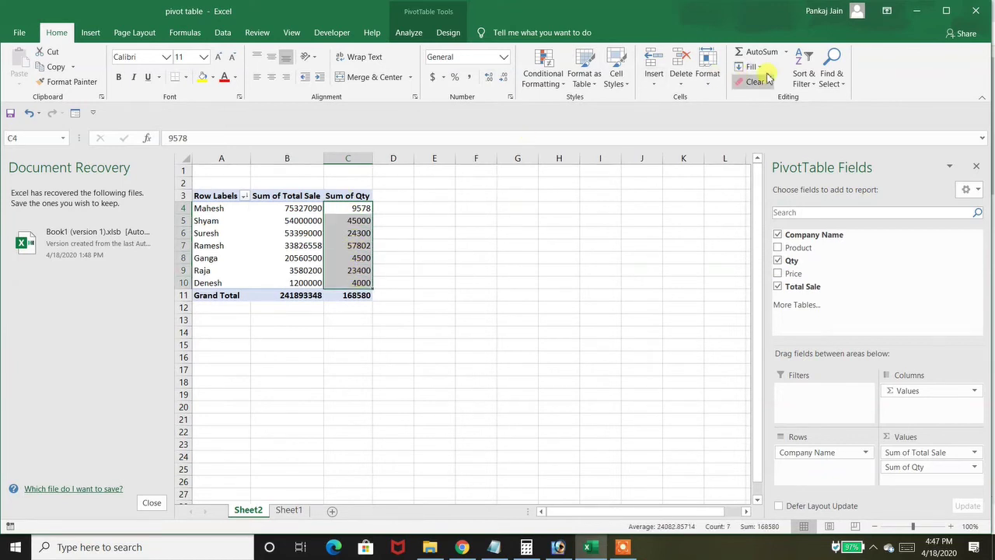
left_click(802, 79)
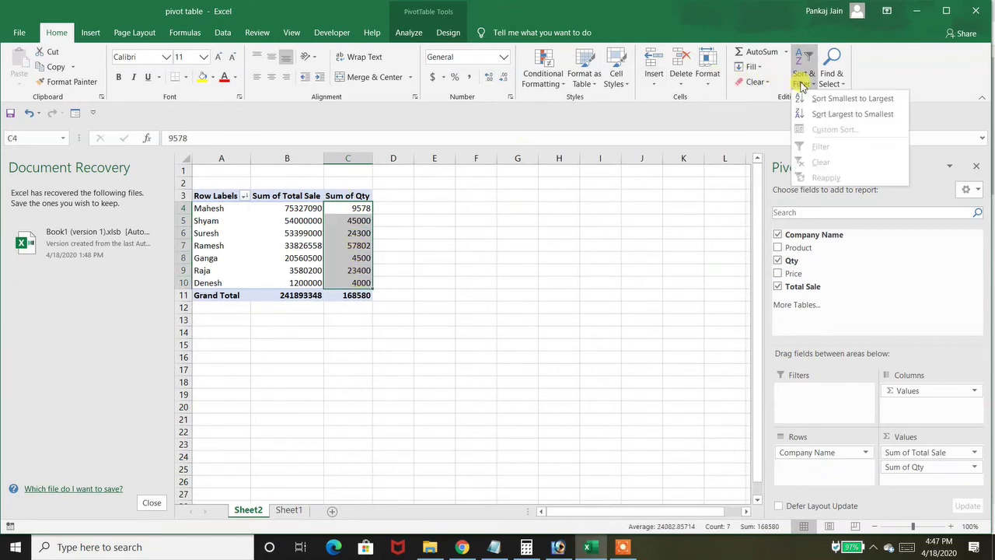
left_click(820, 114)
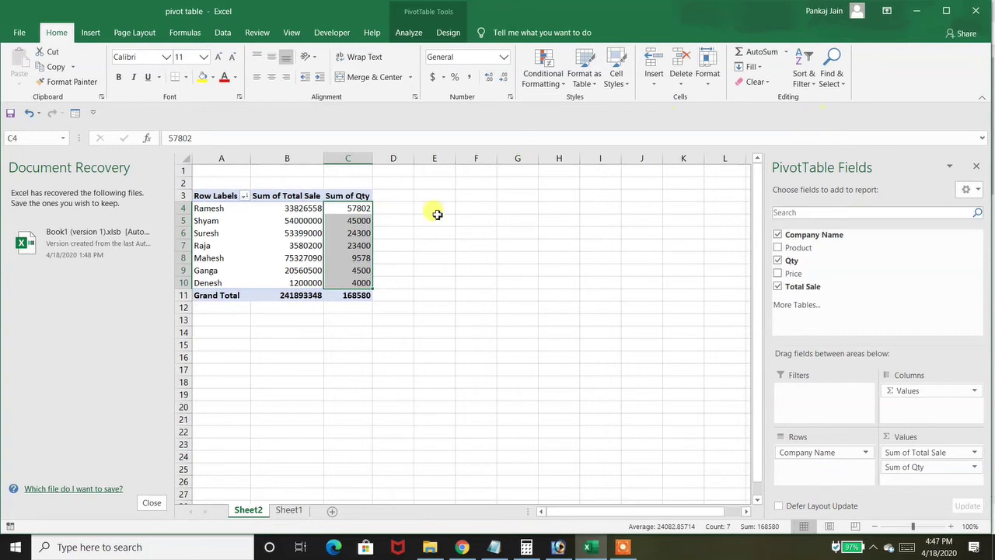
left_click(302, 208)
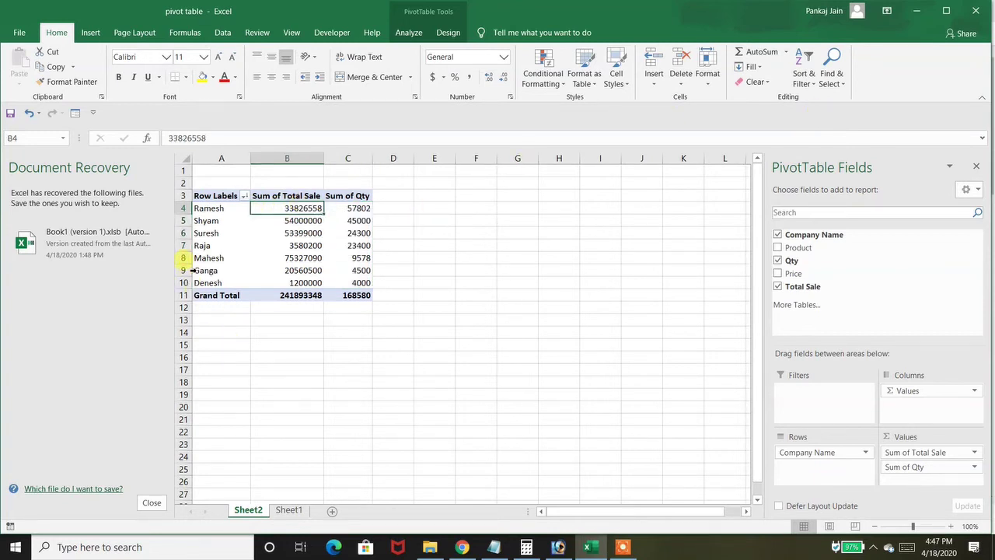
mouse_move(318, 209)
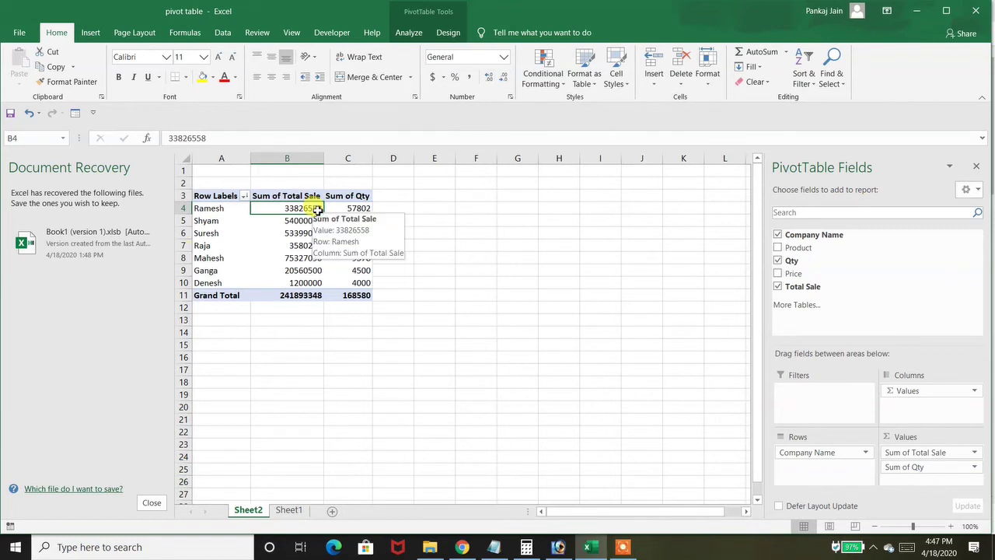
mouse_move(365, 211)
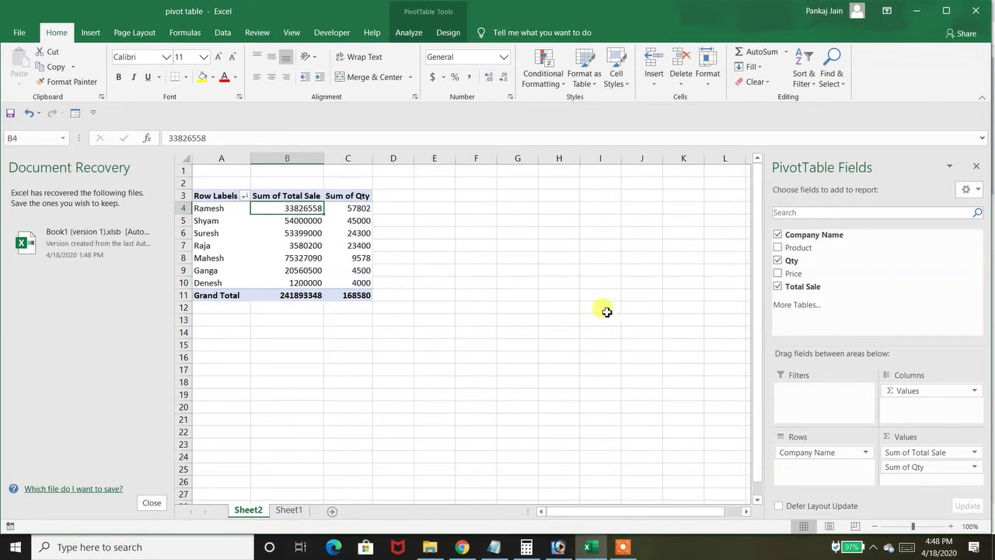
Step: Create a PivotChart from the sales data in A1:E14 on Sheet1, placed on a new worksheet
left_click(290, 510)
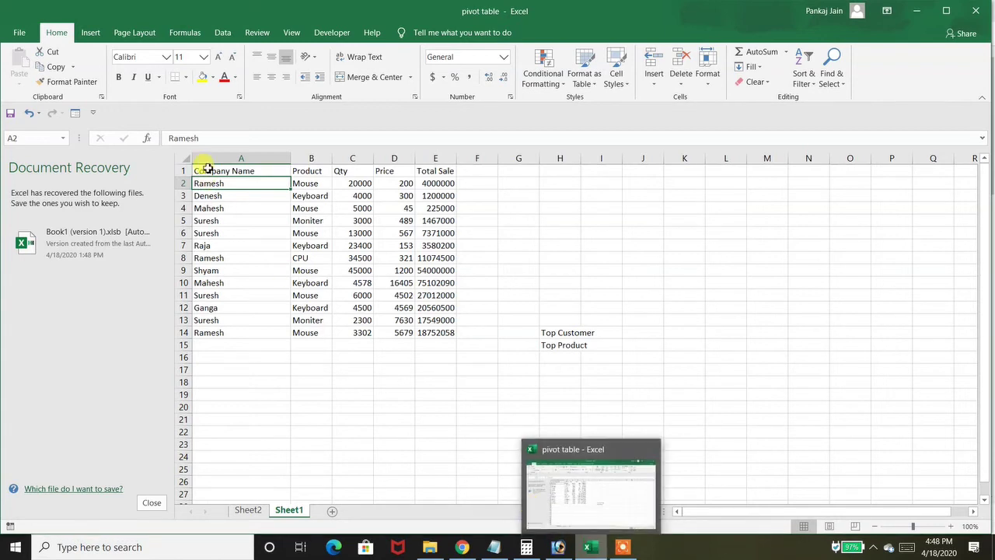
left_click_drag(206, 170, 447, 331)
left_click(93, 32)
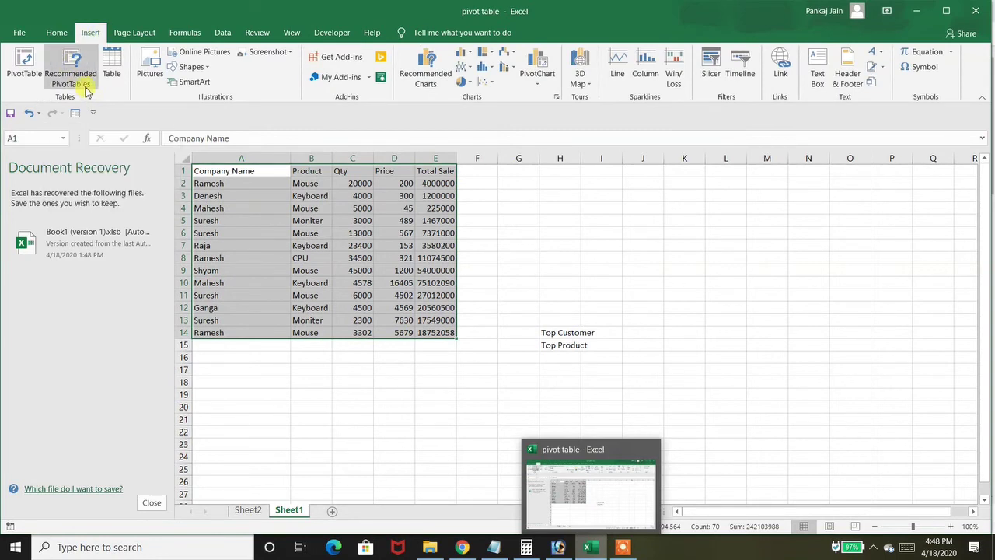
left_click(226, 181)
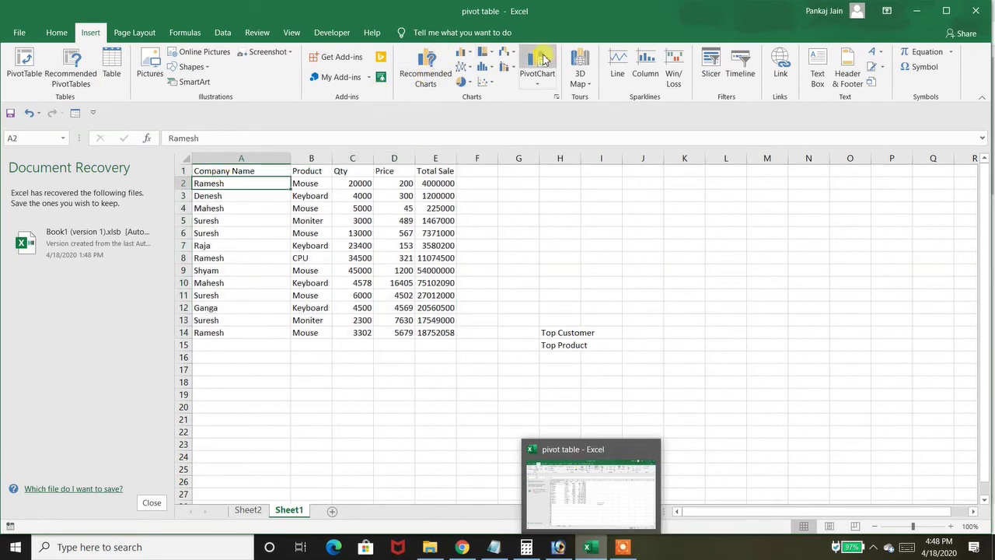
left_click_drag(206, 169, 439, 332)
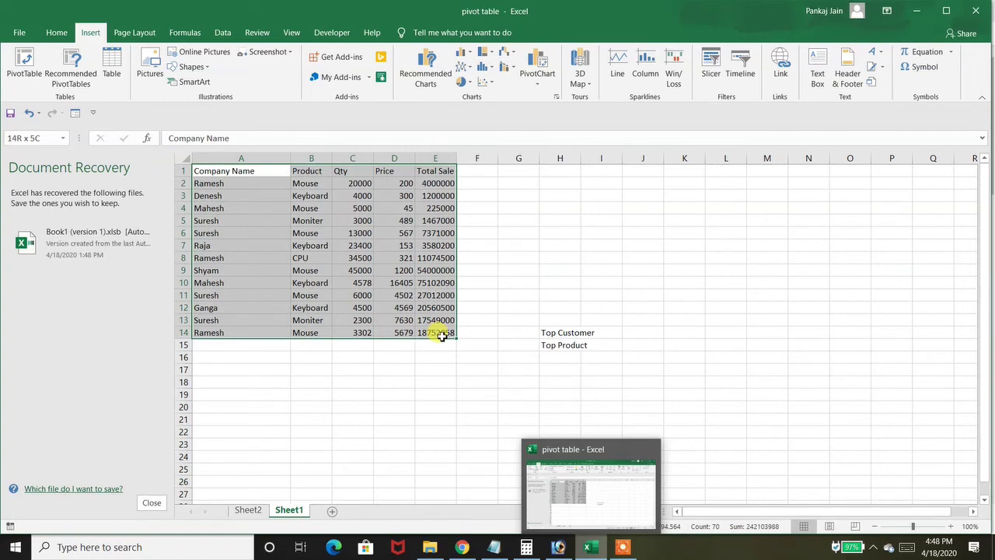
left_click(537, 62)
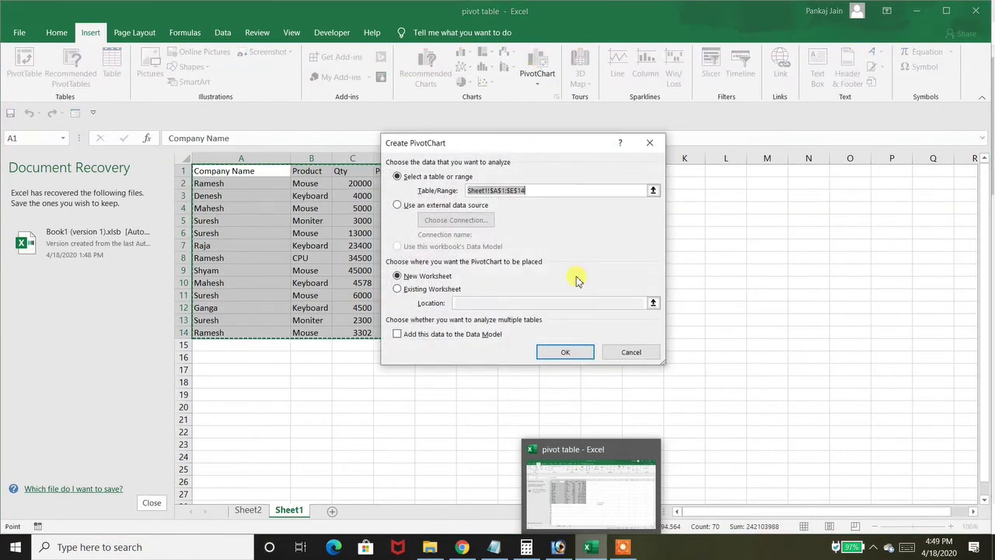
left_click(559, 350)
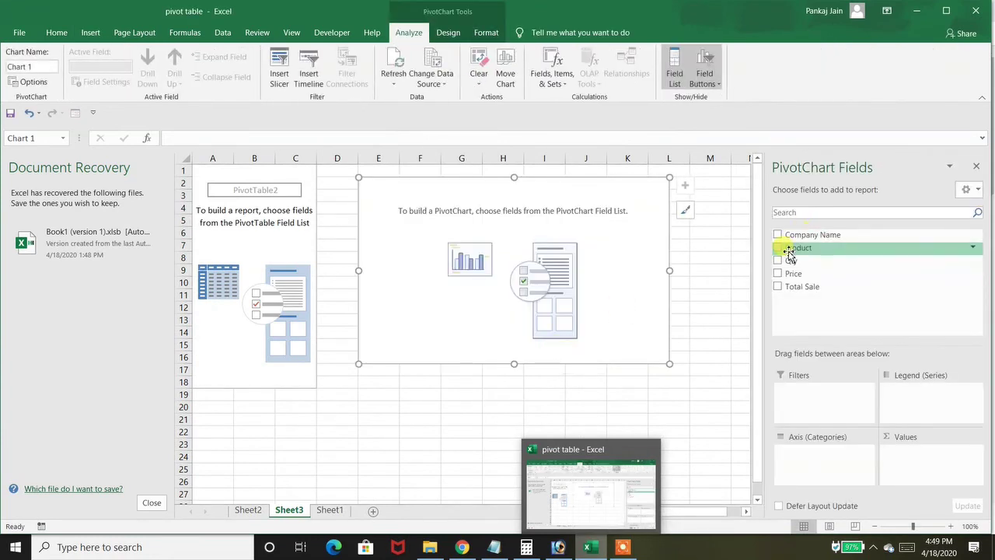
Step: Add Company Name to the PivotChart's axis and Total Sale to its values, and check the chart's tallest column
left_click(777, 236)
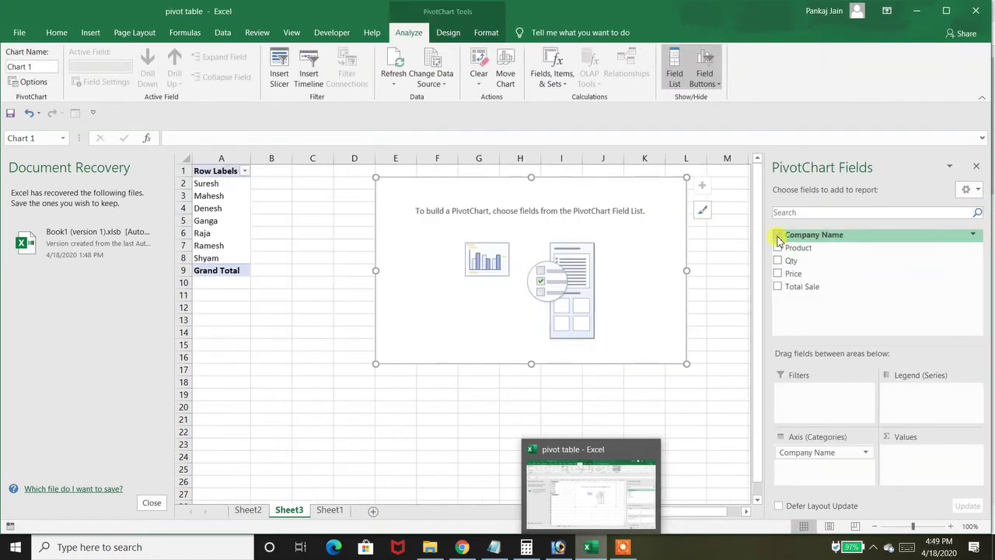
left_click(779, 288)
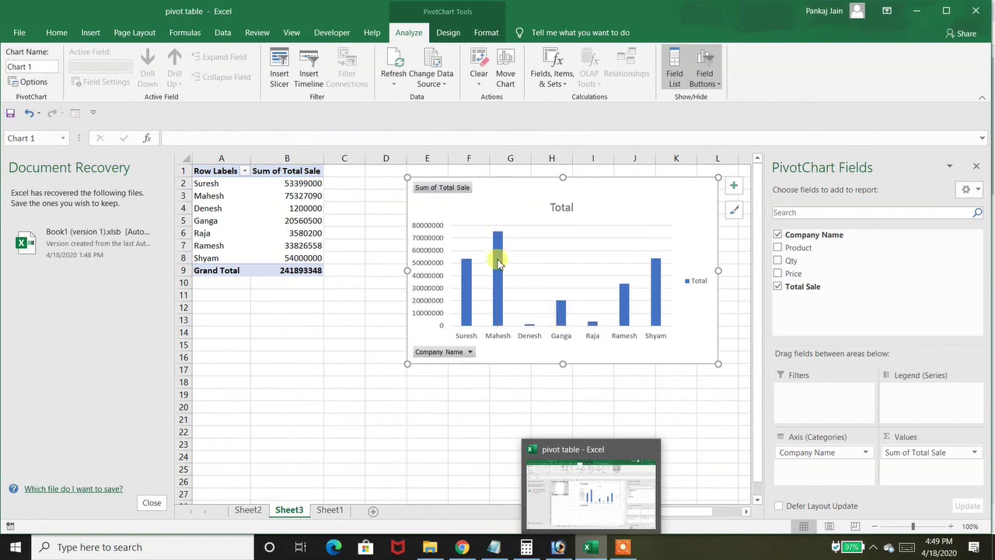
mouse_move(495, 259)
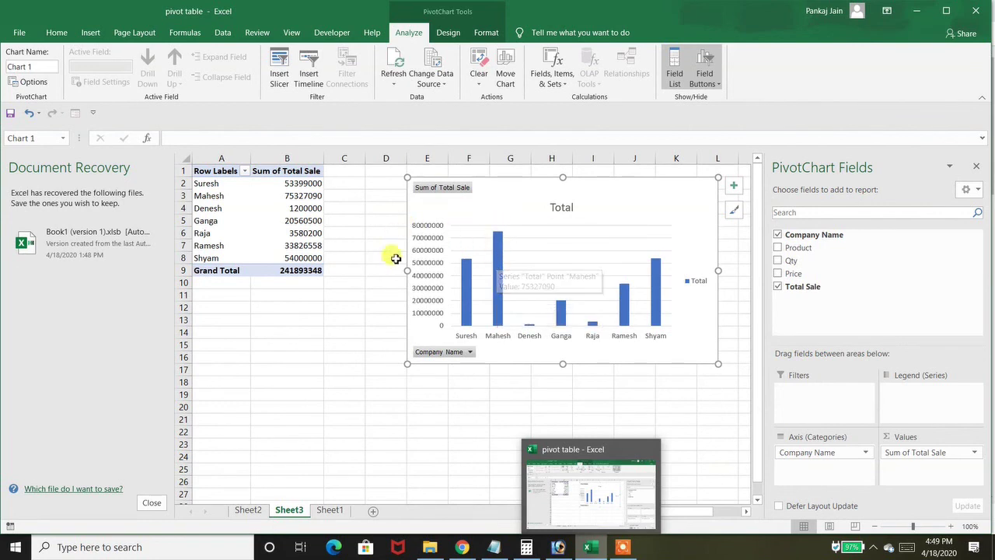
left_click(249, 510)
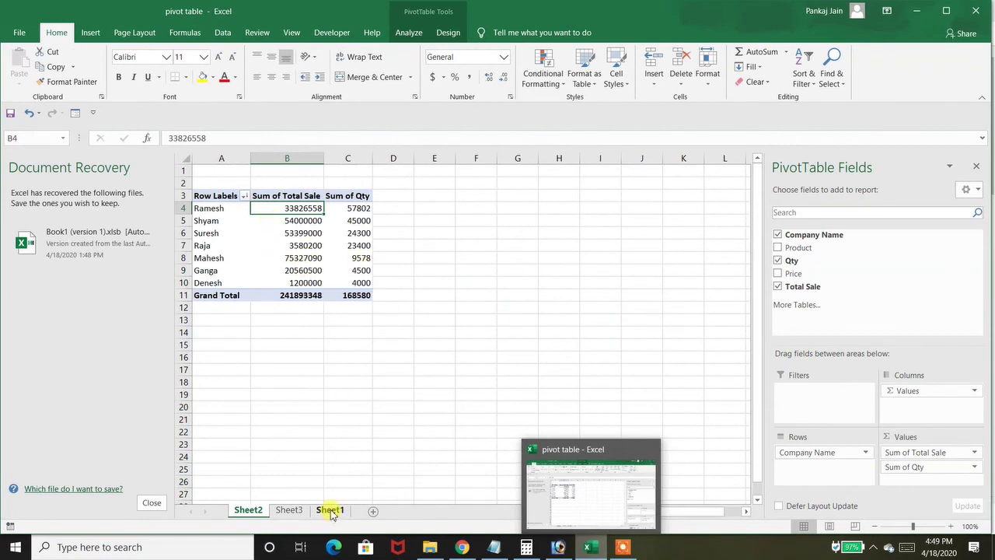
left_click(298, 511)
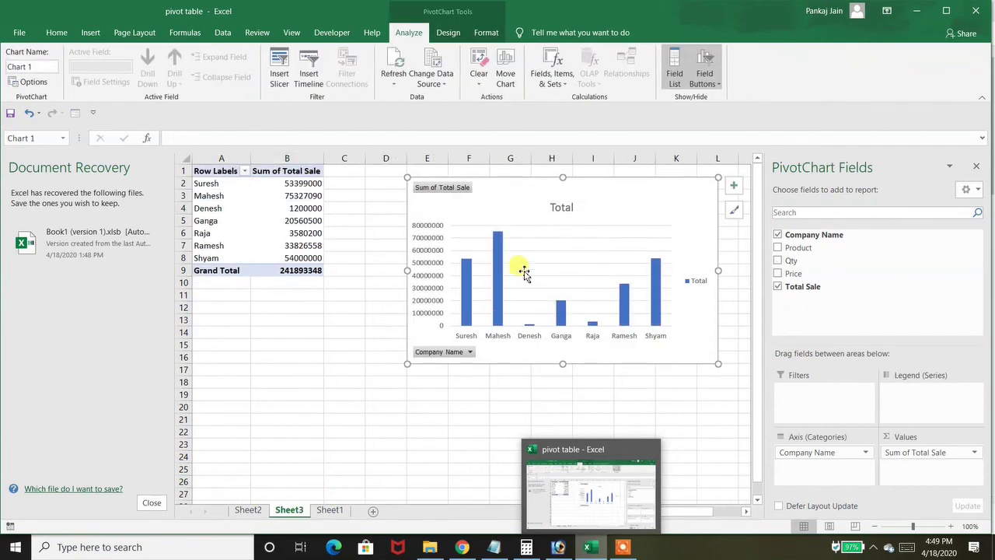
mouse_move(496, 263)
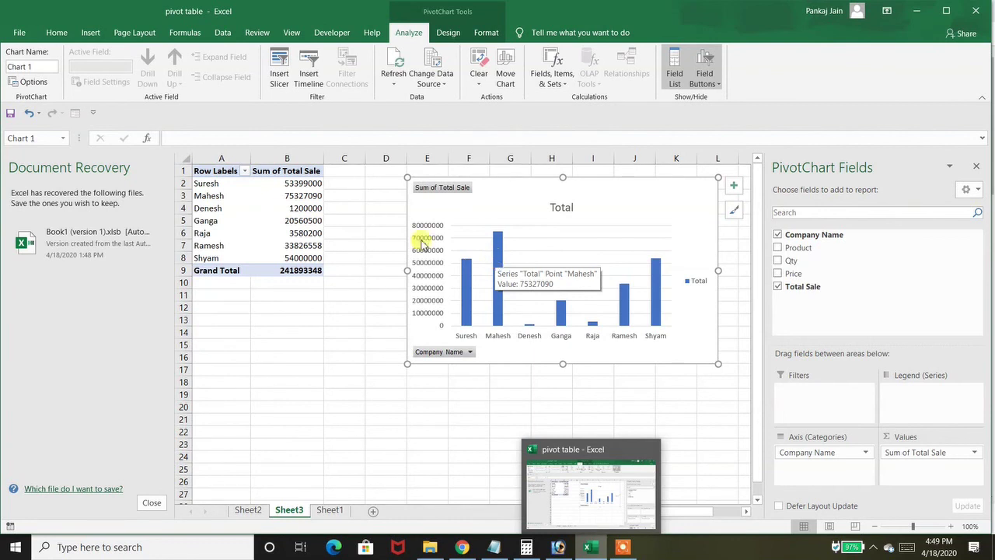
left_click(374, 378)
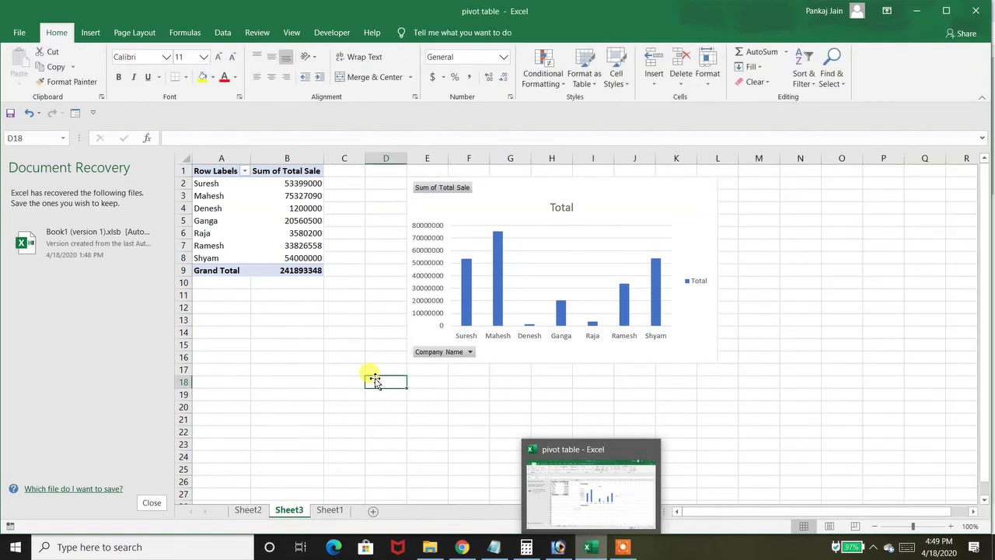